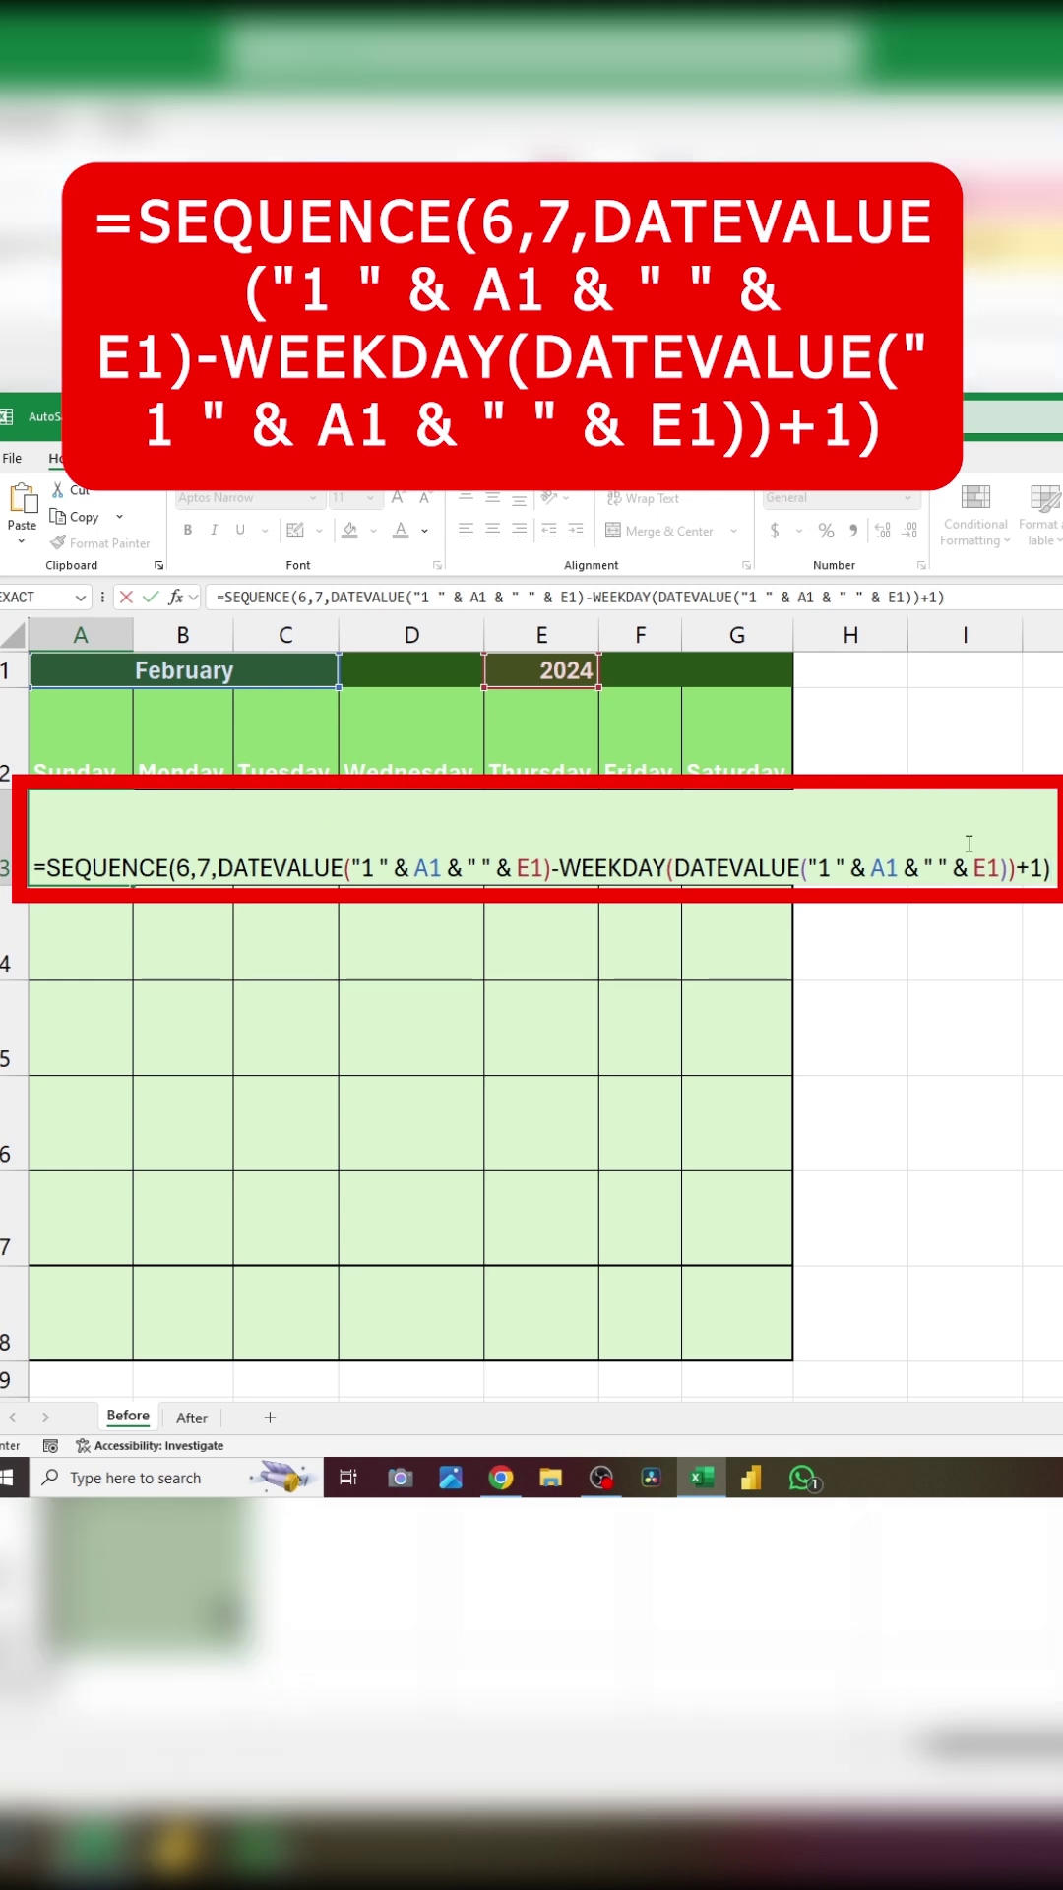
# Step: Commit the SEQUENCE(6,7,…) formula in A3 to spill a 6-by-7 block of date serials
pyautogui.press('Return')
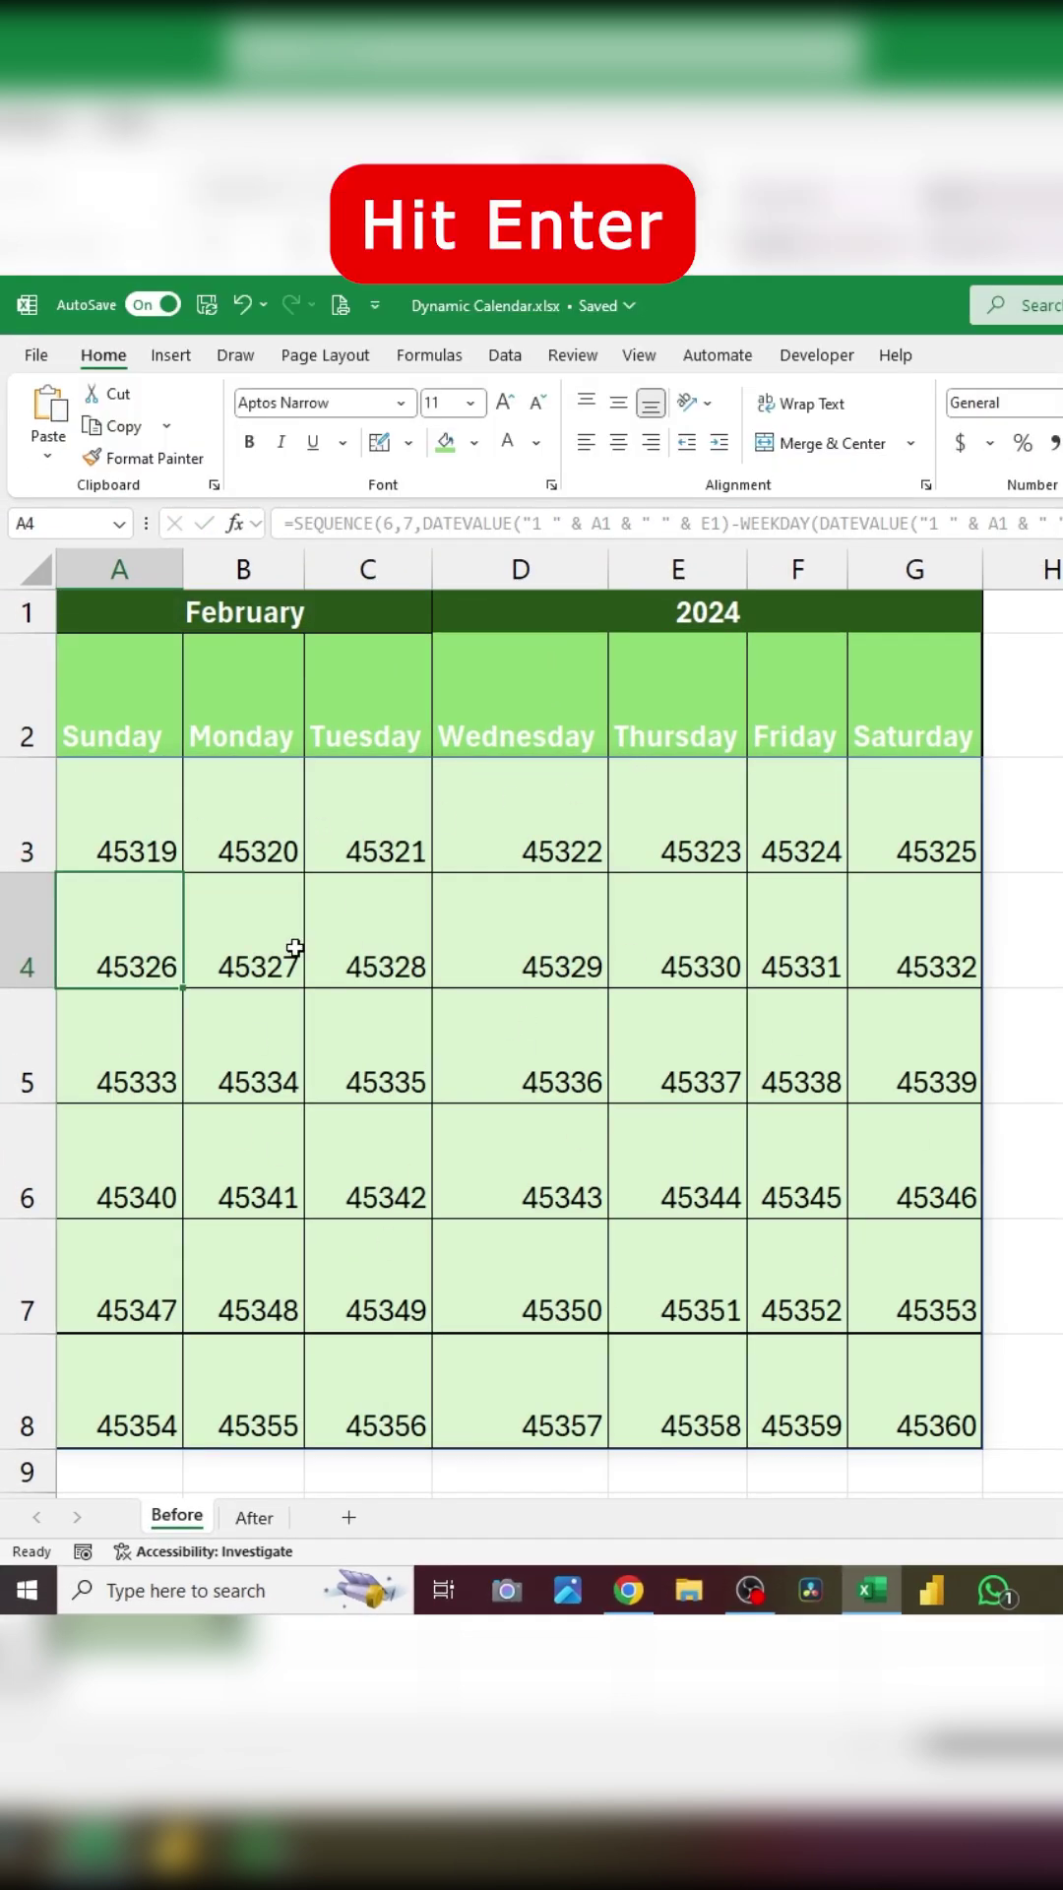
# Step: Give the spilled calendar range the custom number format 'd' so it shows day numbers
pyautogui.hotkey('ctrl', 'a')
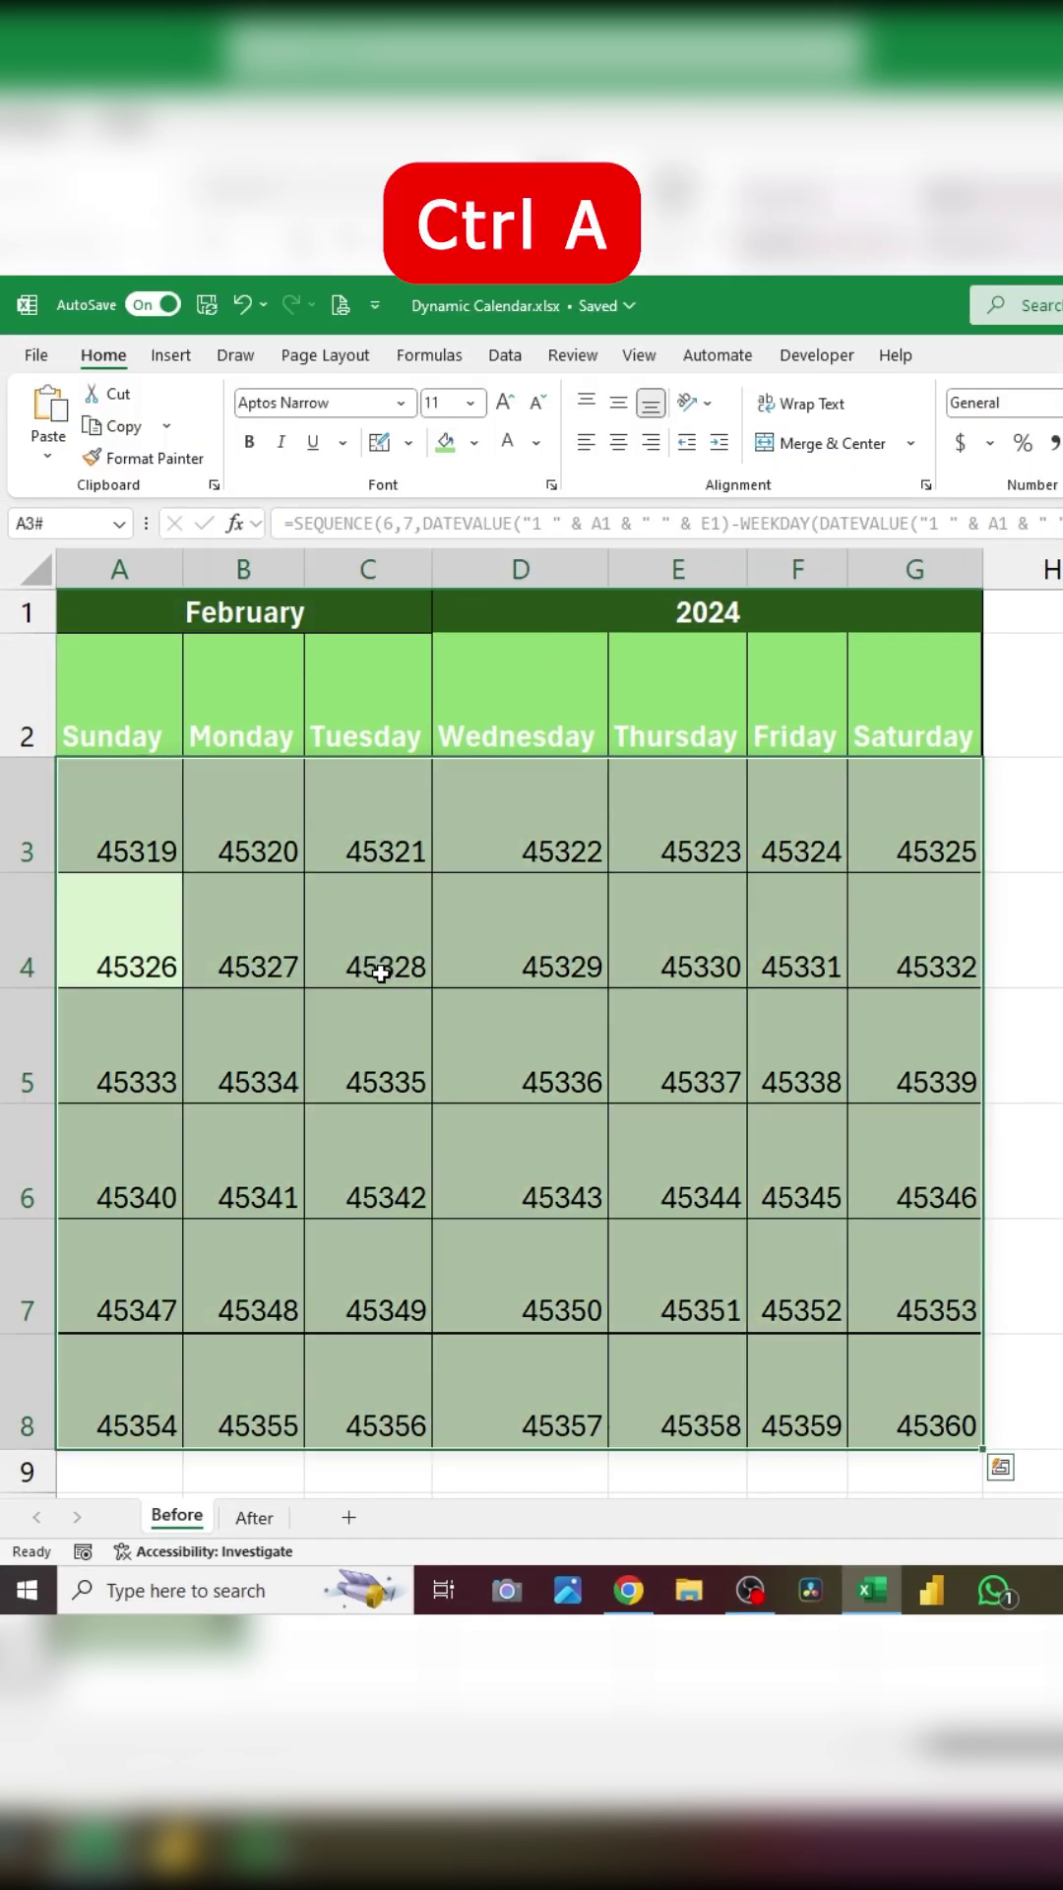
pyautogui.hotkey('ctrl', '1')
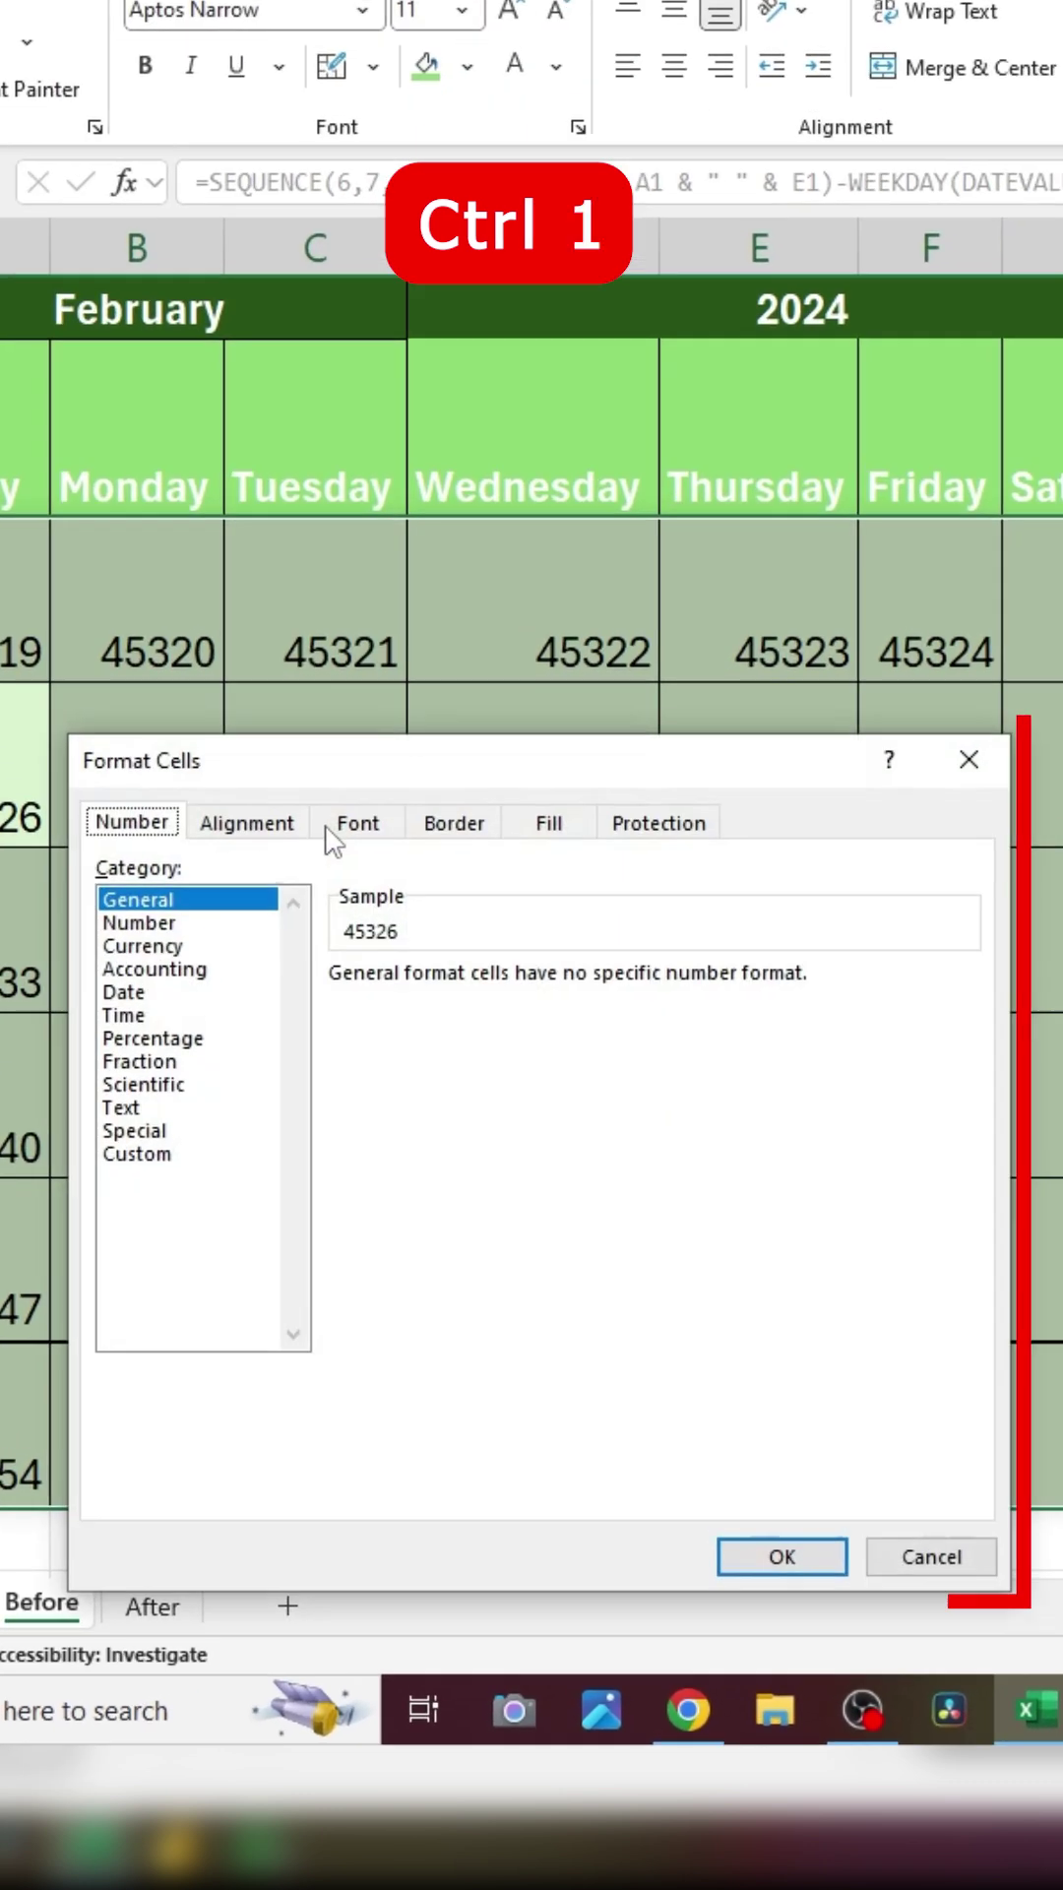
pyautogui.click(198, 1154)
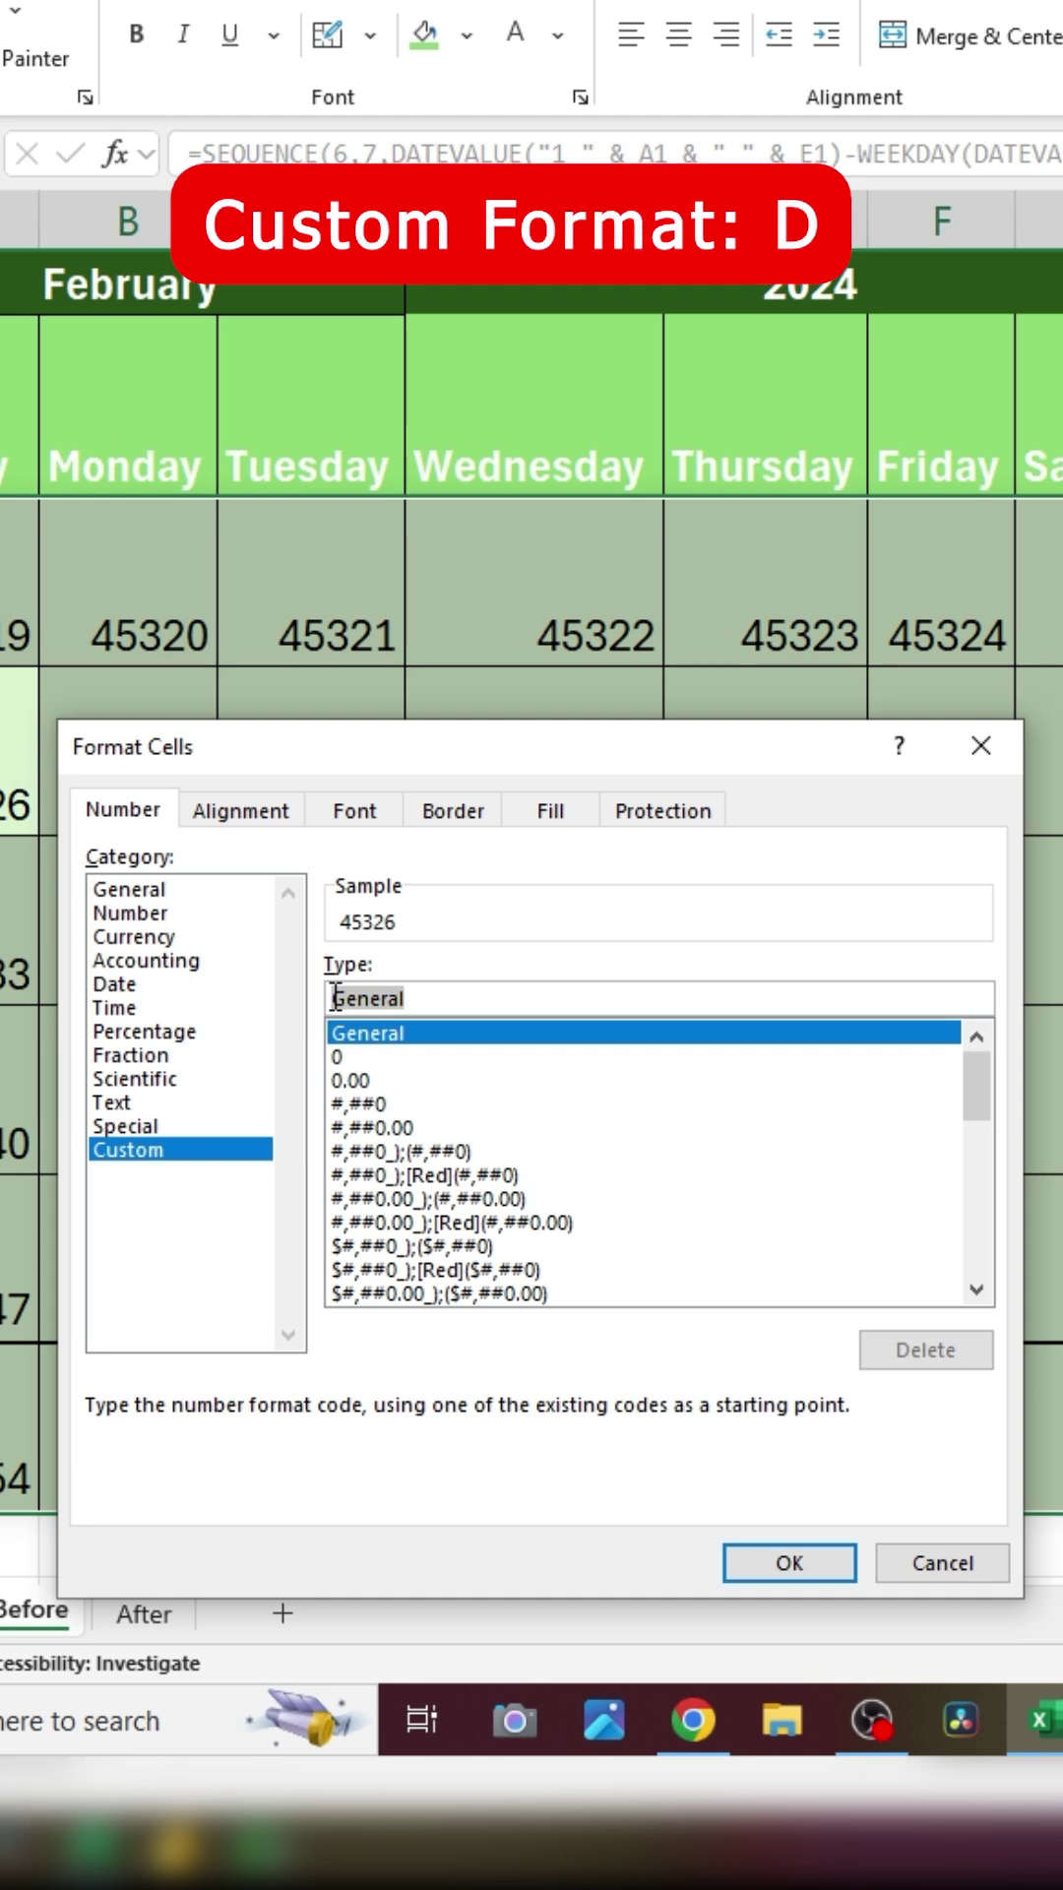
pyautogui.write('d')
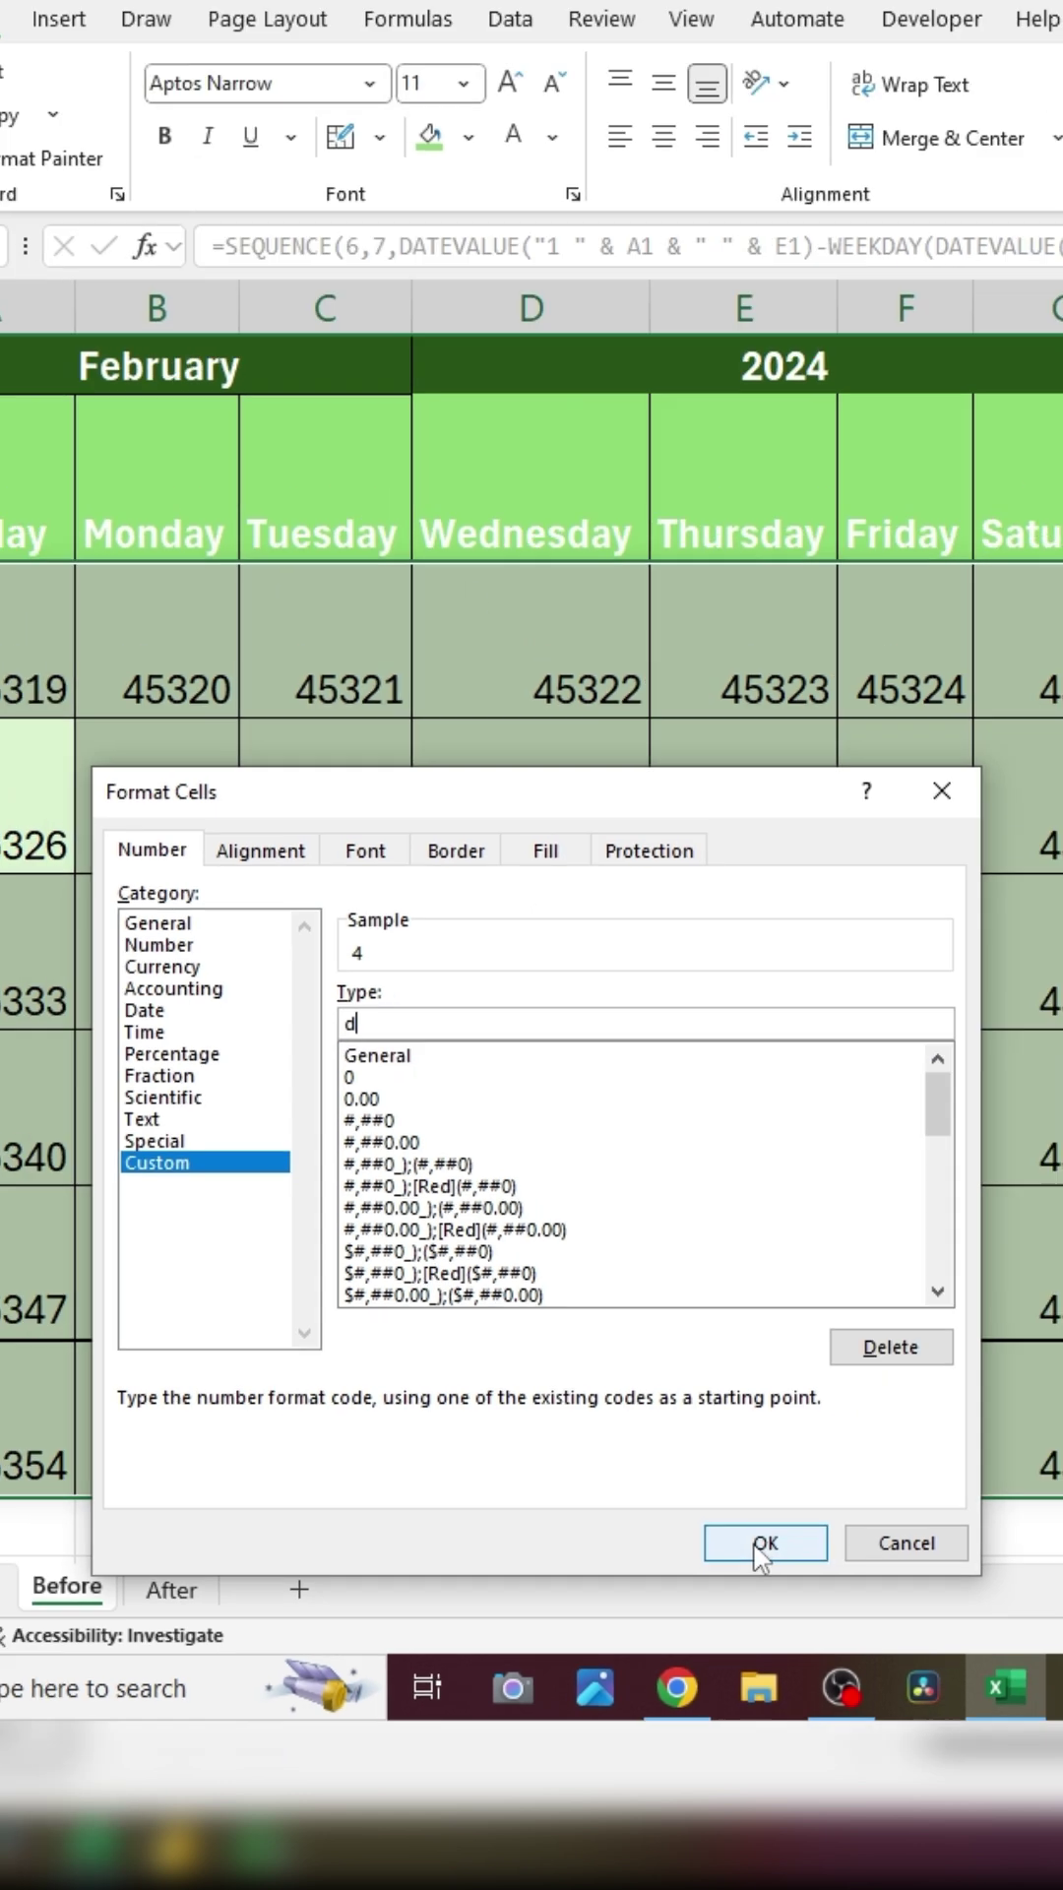
pyautogui.click(788, 1564)
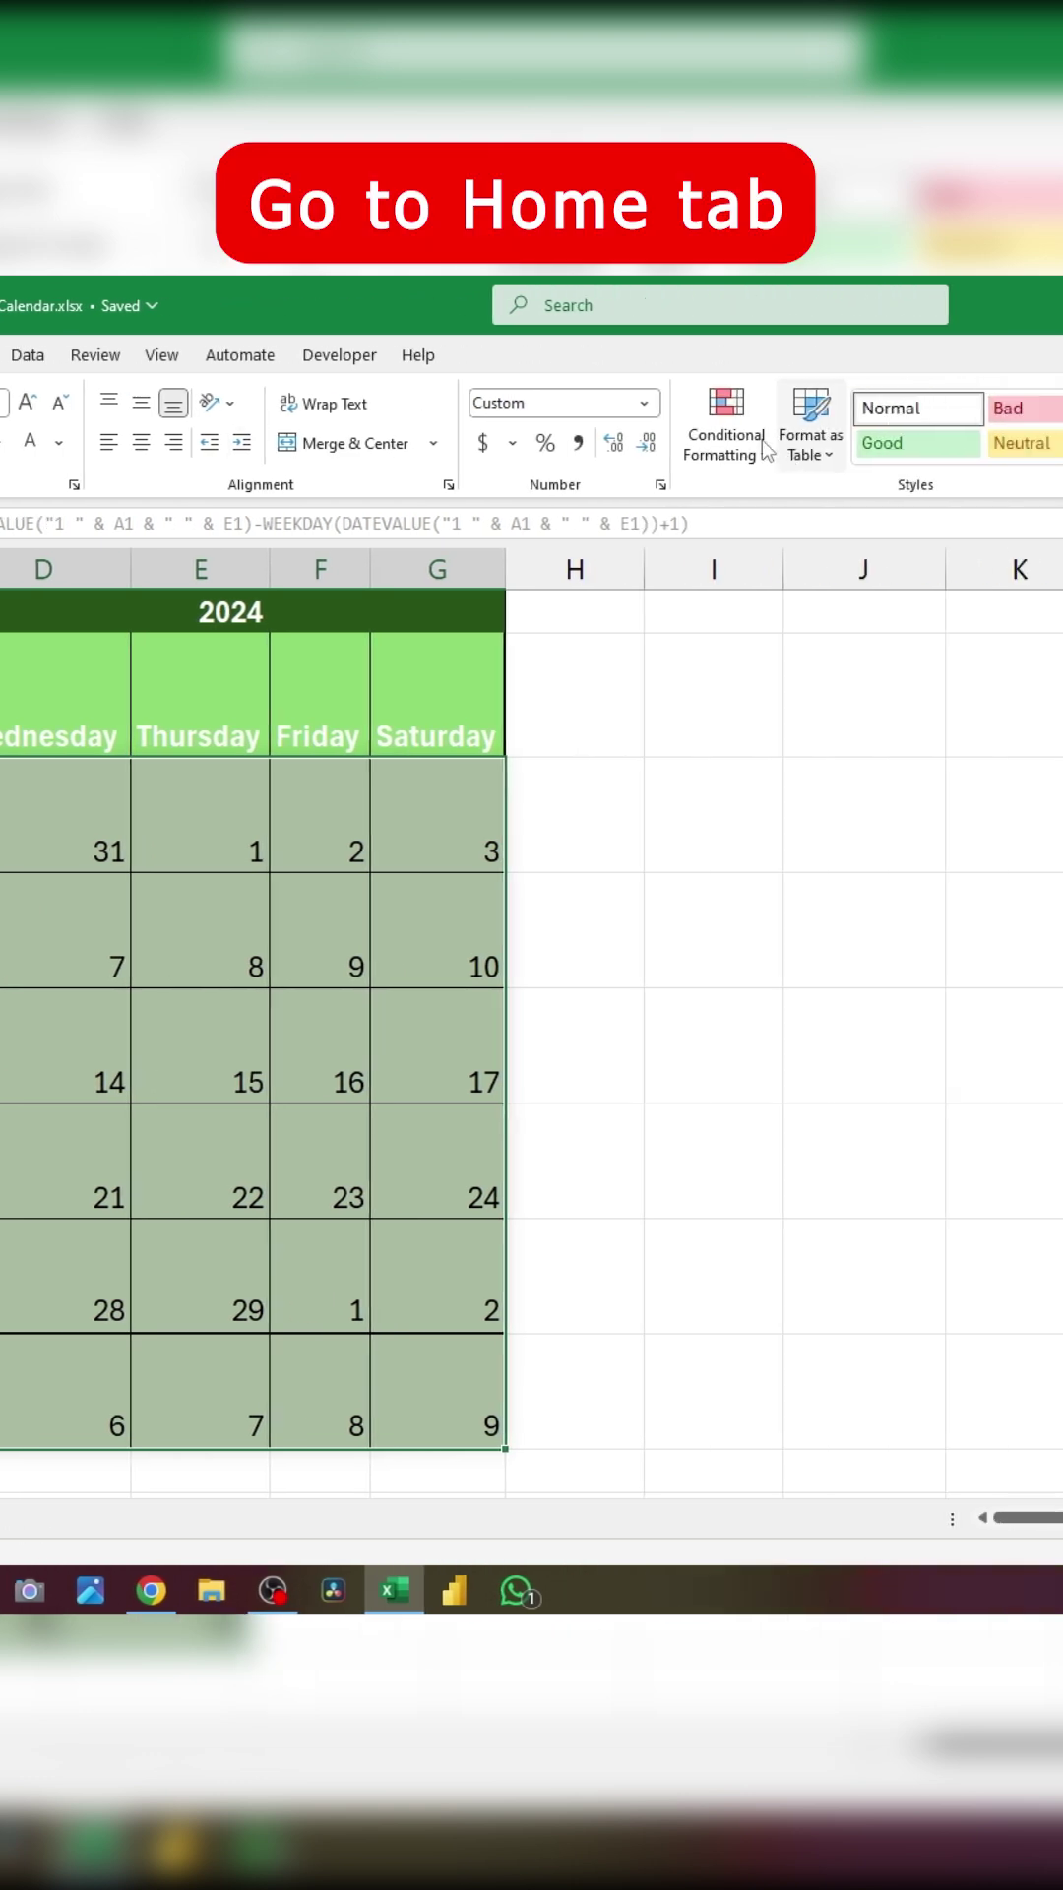
# Step: Start a new formula-based conditional formatting rule for the calendar cells
pyautogui.click(573, 443)
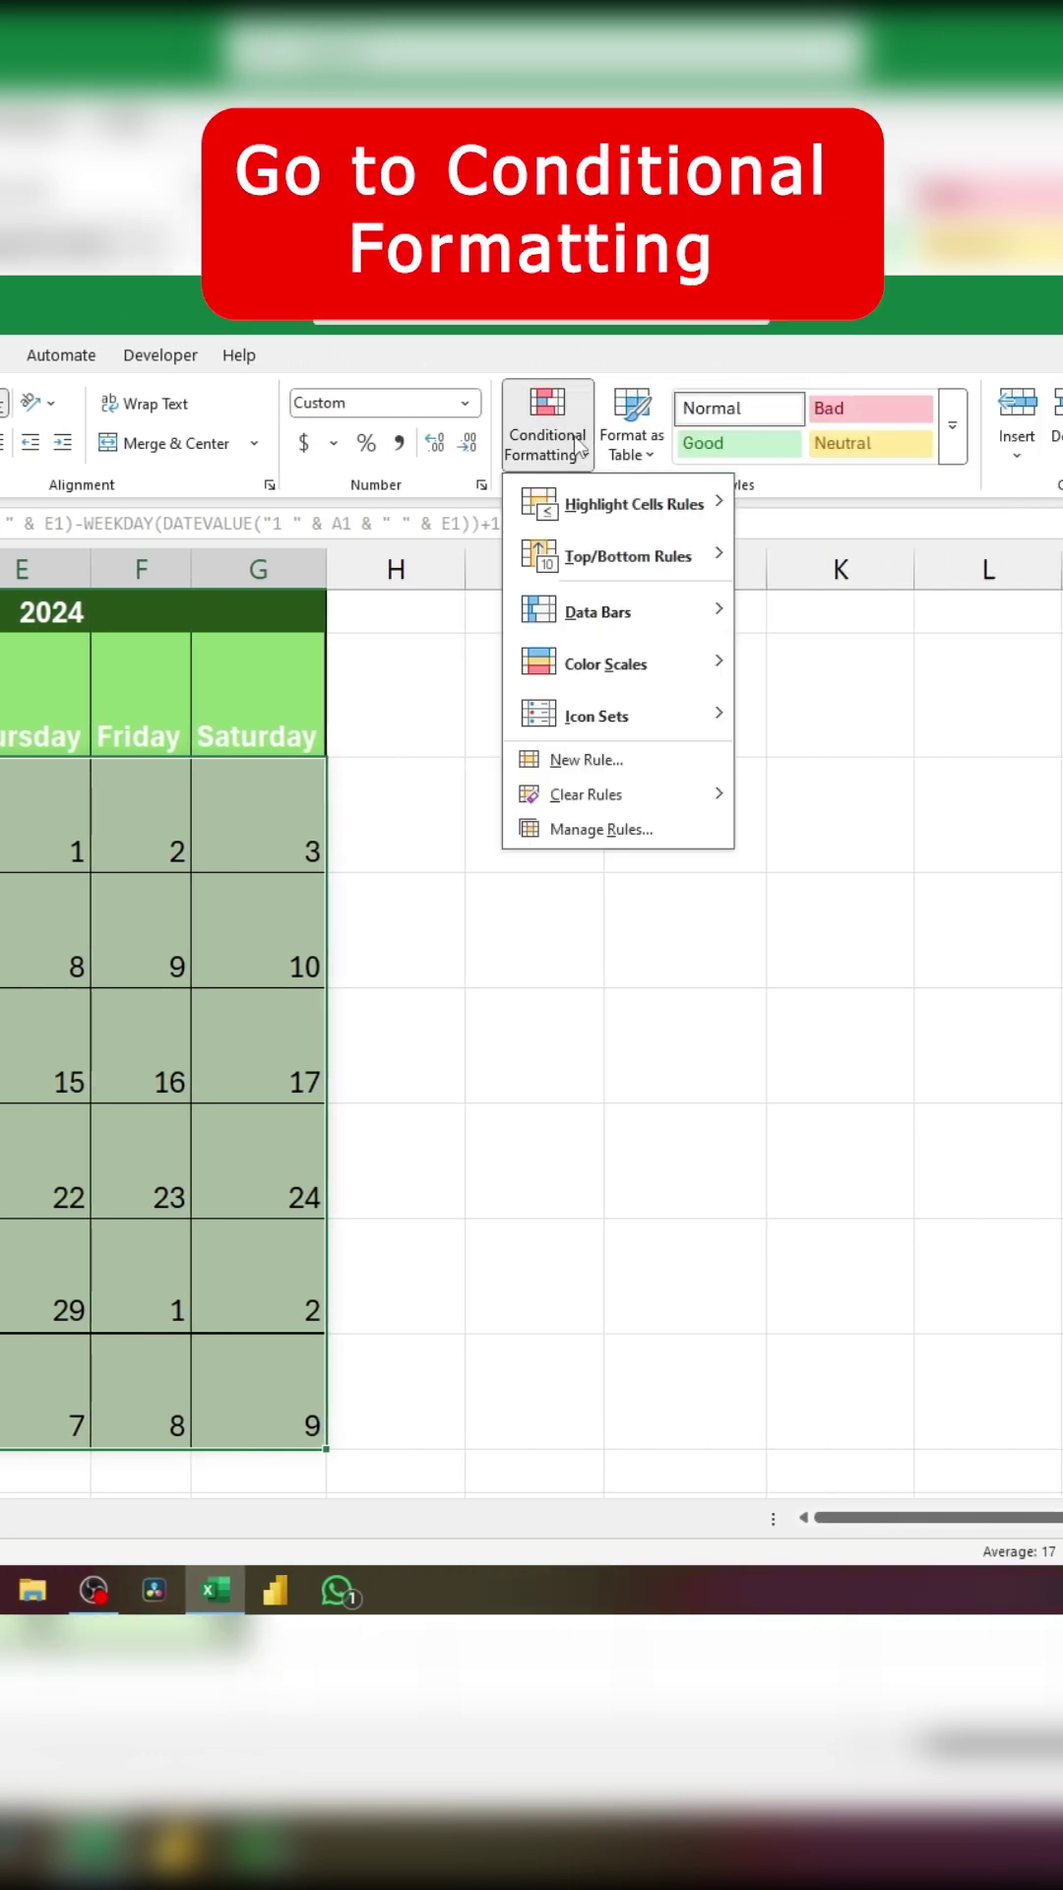
pyautogui.click(635, 763)
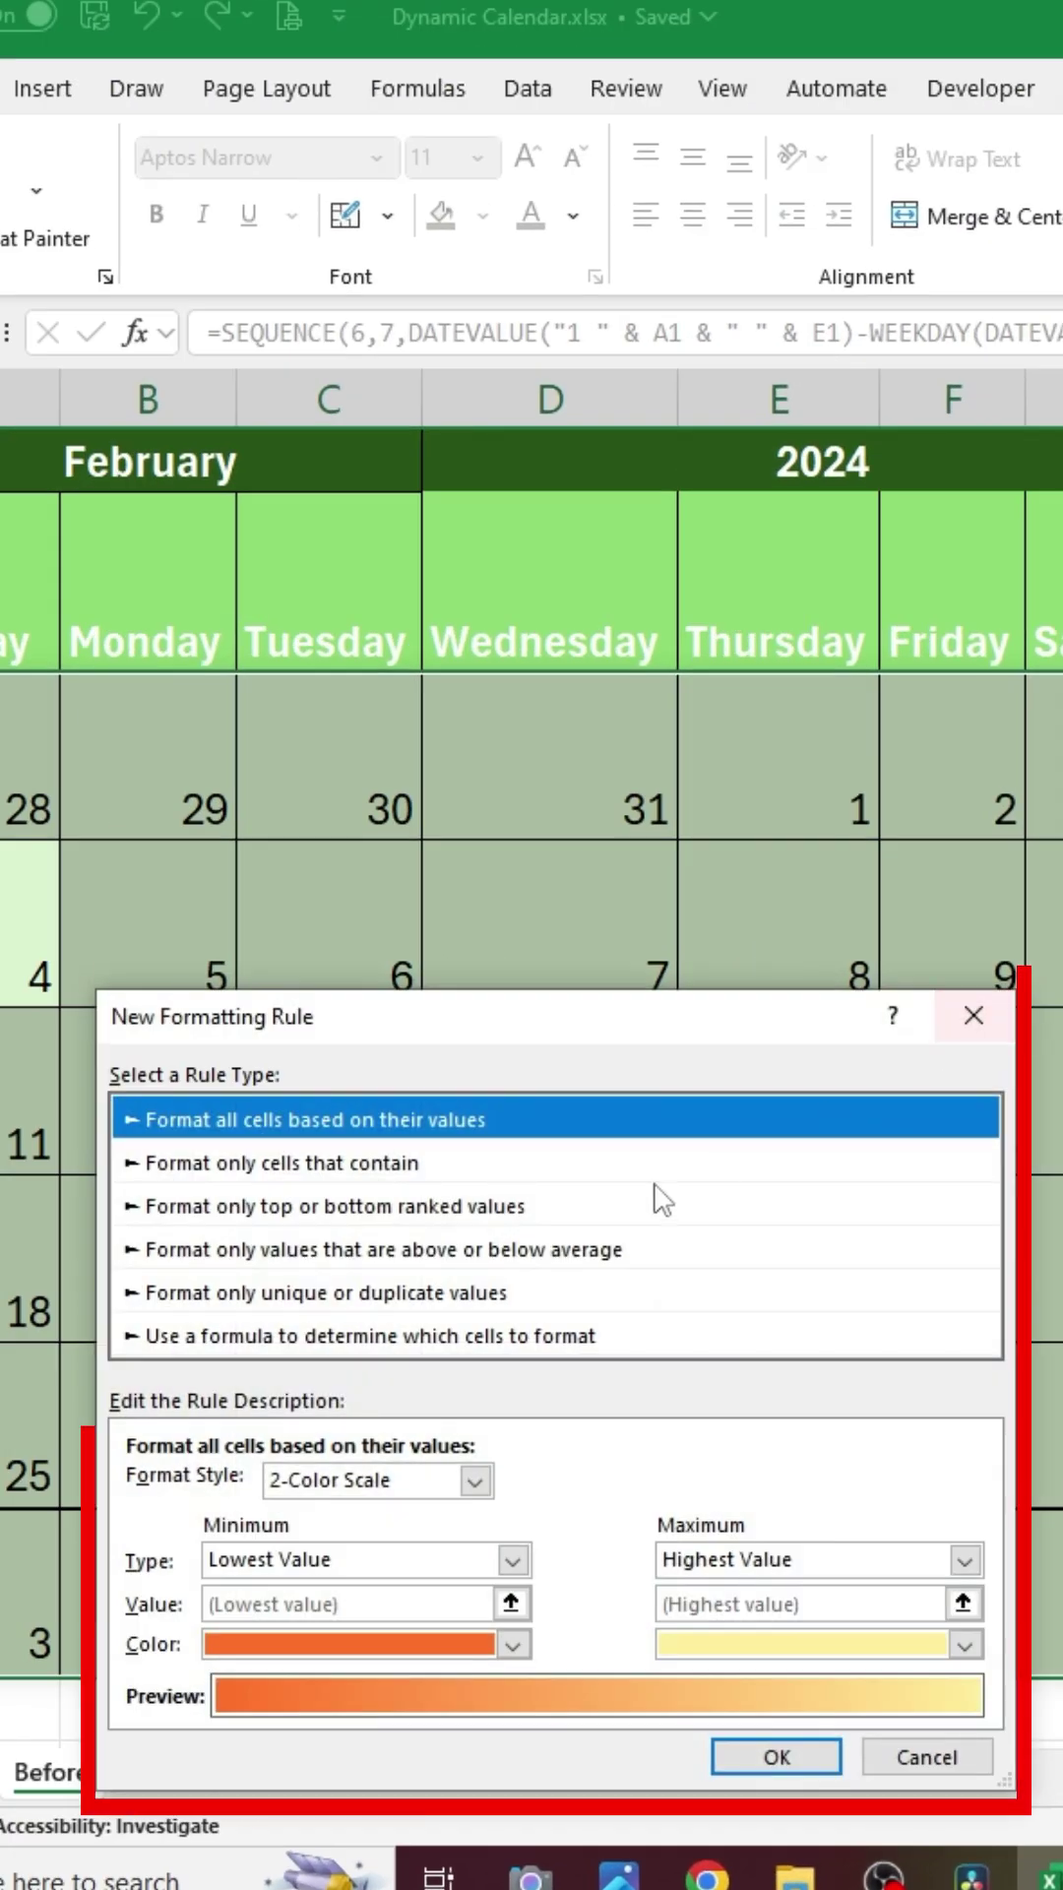
pyautogui.click(259, 1338)
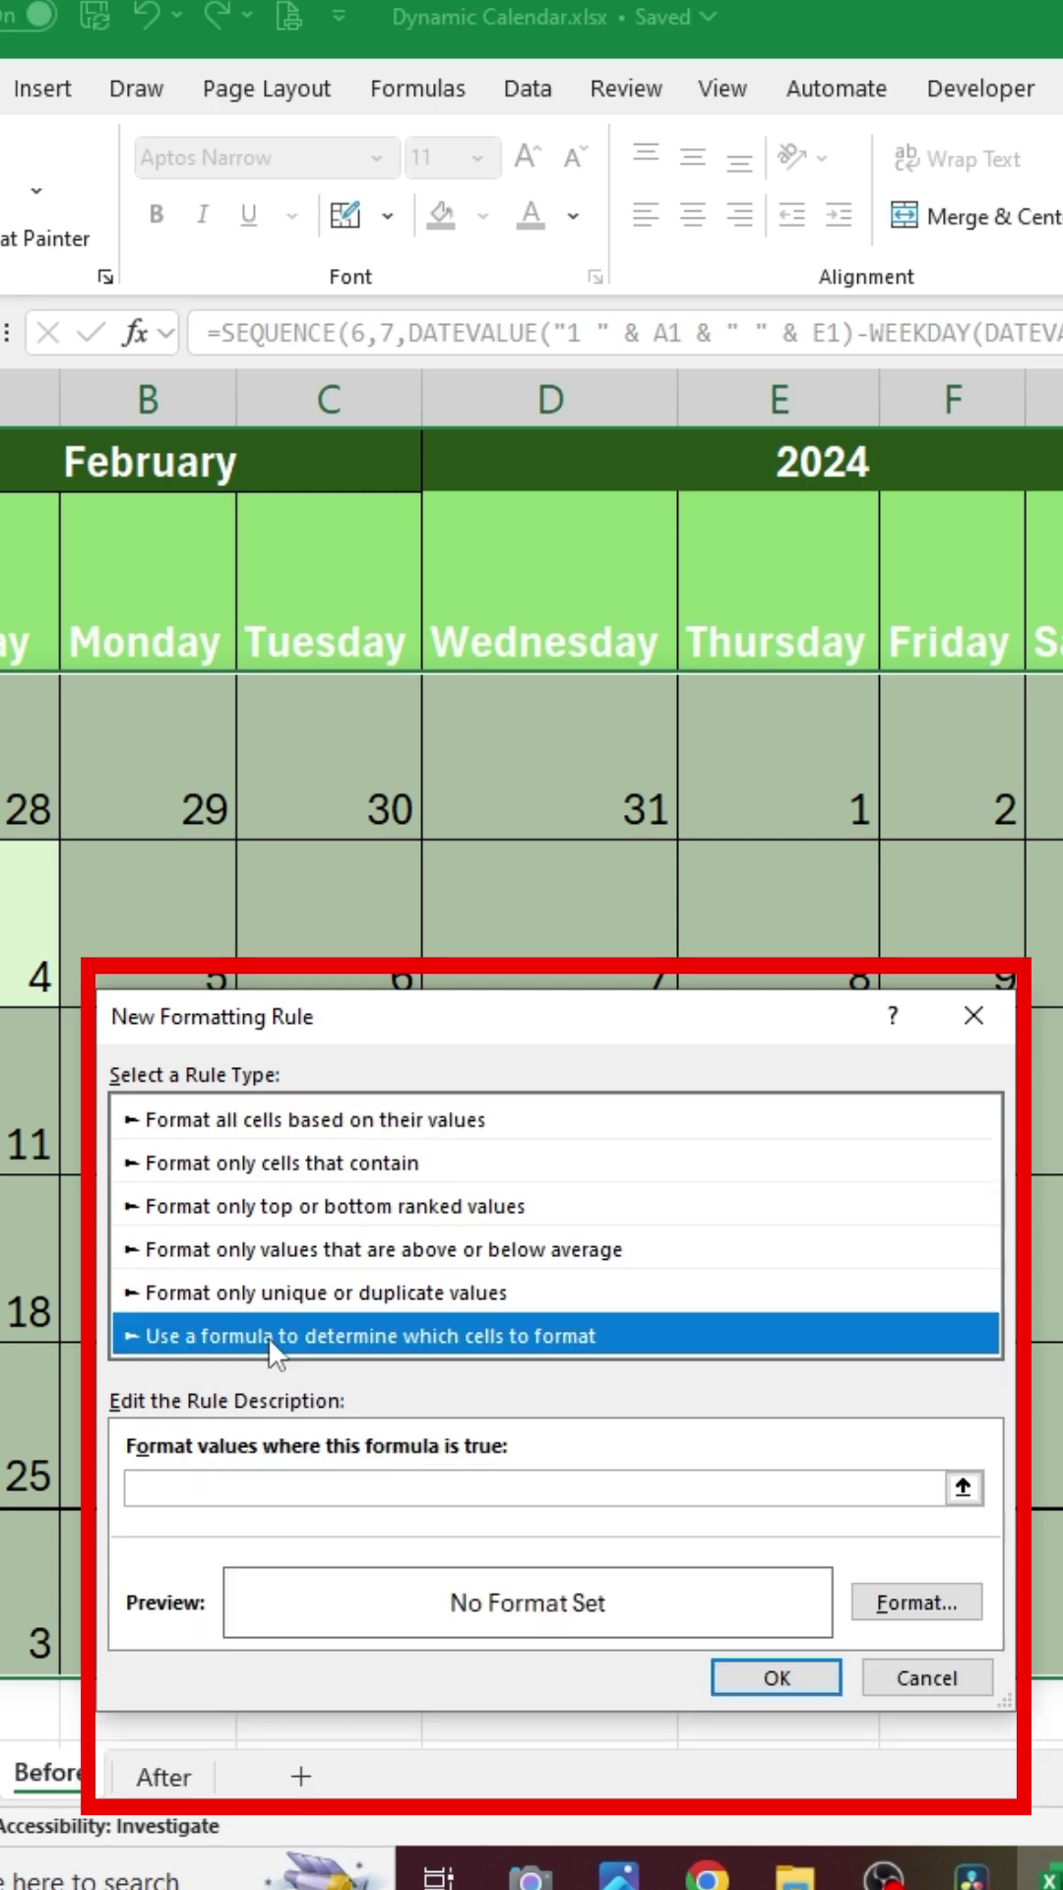
pyautogui.write('=MONTH(A3)<>MONTH($A$1&$E$1)')
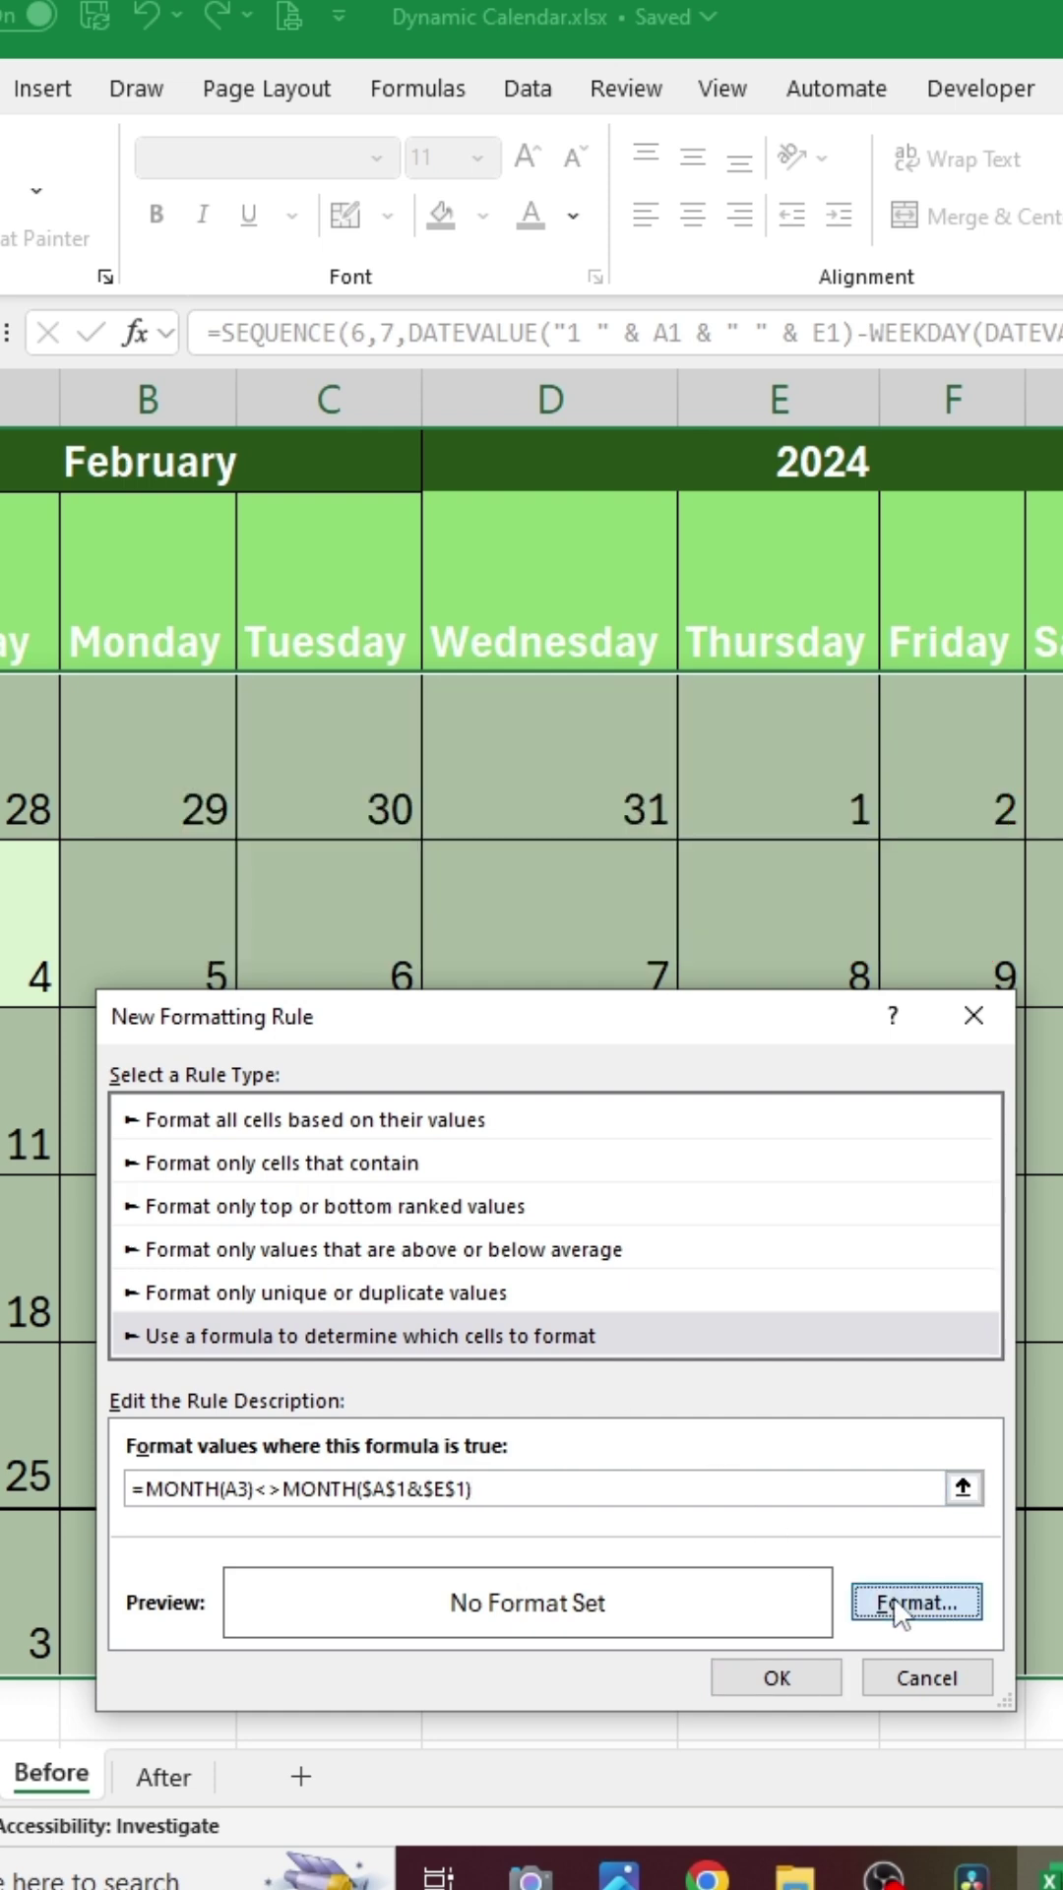
# Step: Set the rule's font colour to grey and apply it to other-month days
pyautogui.click(894, 1602)
pyautogui.click(799, 1252)
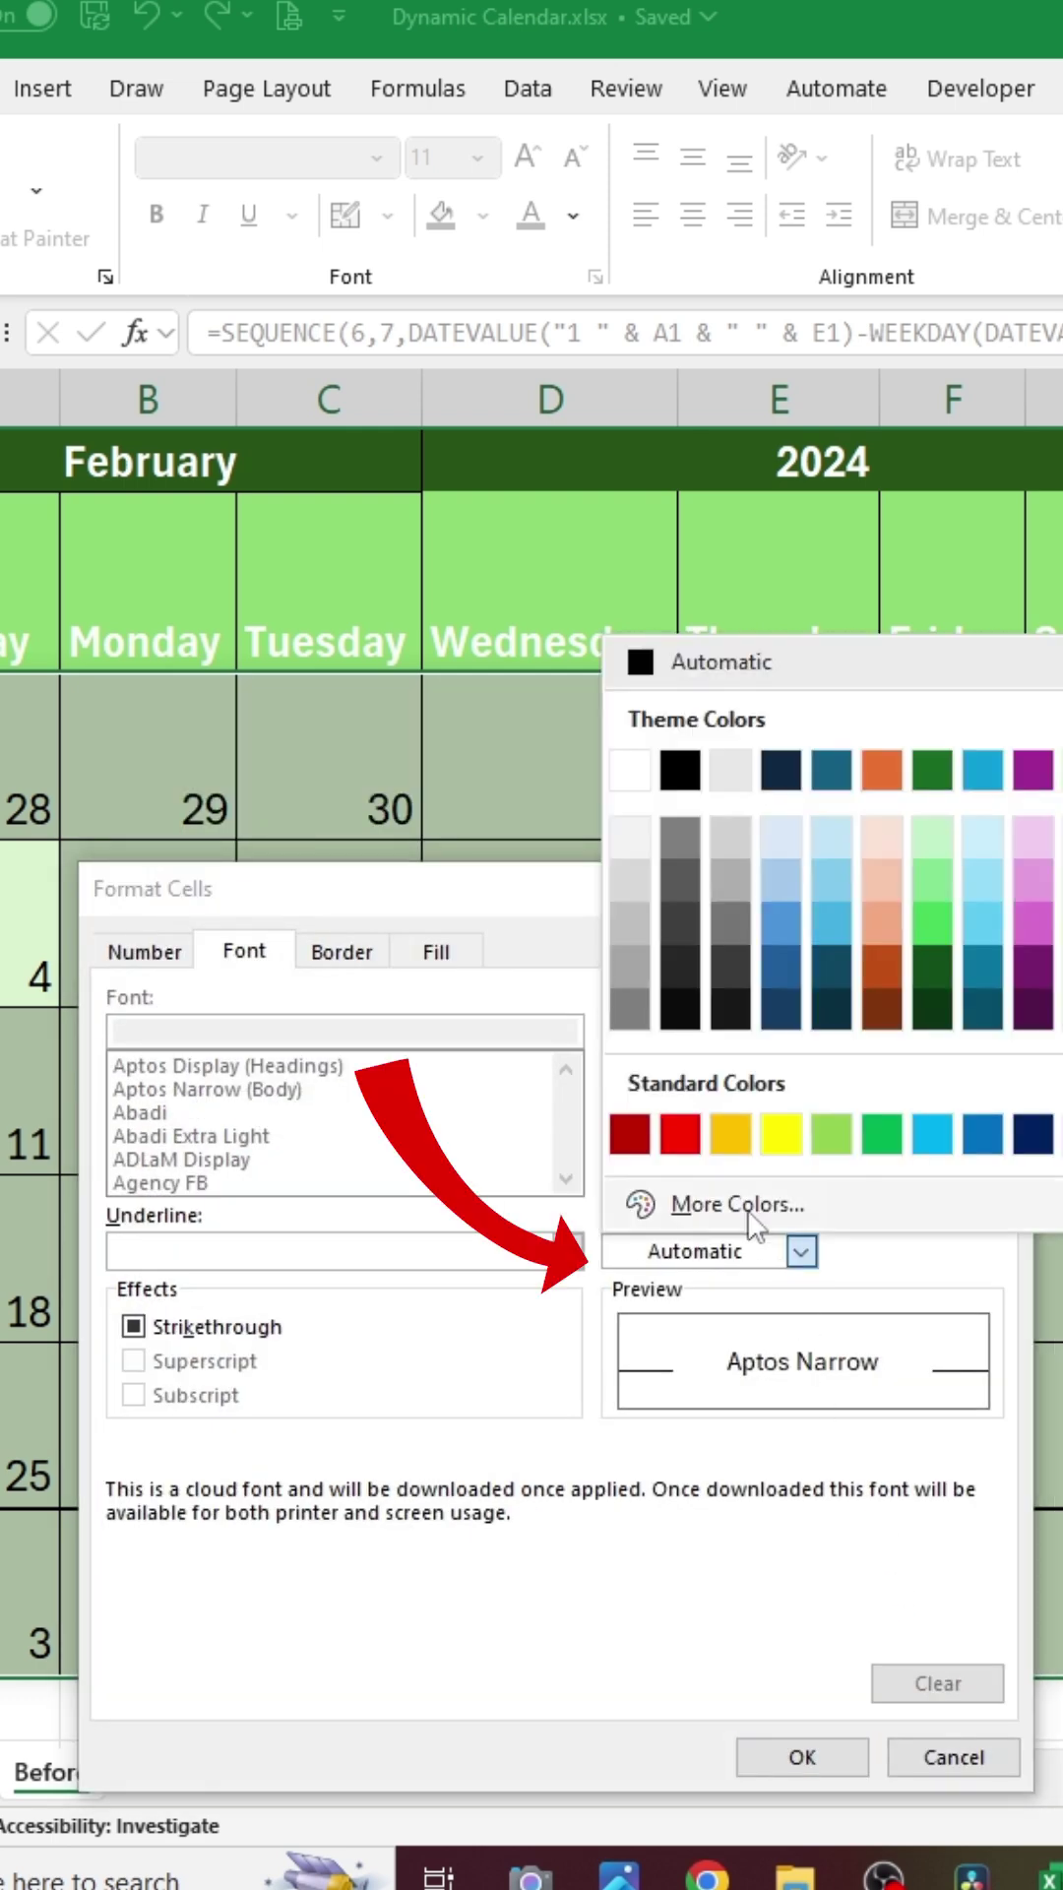
pyautogui.click(631, 1010)
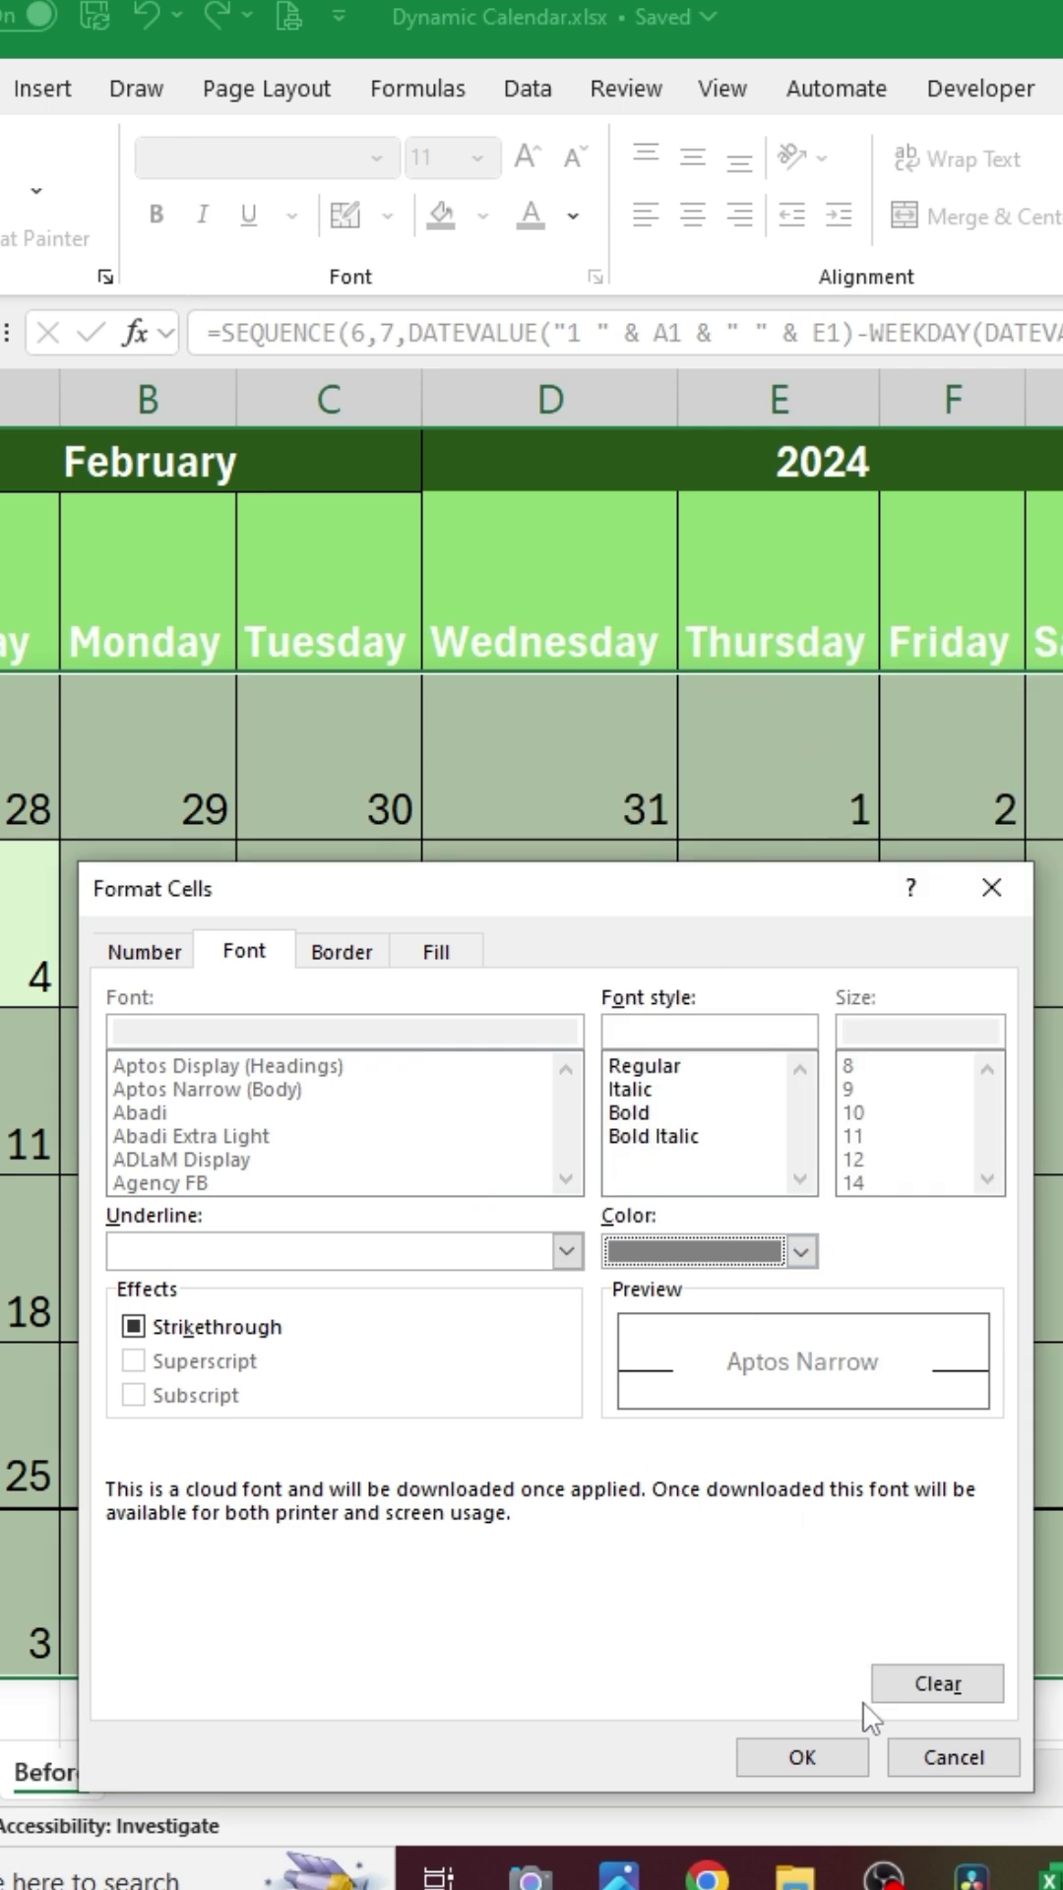
pyautogui.click(812, 1758)
pyautogui.click(805, 1679)
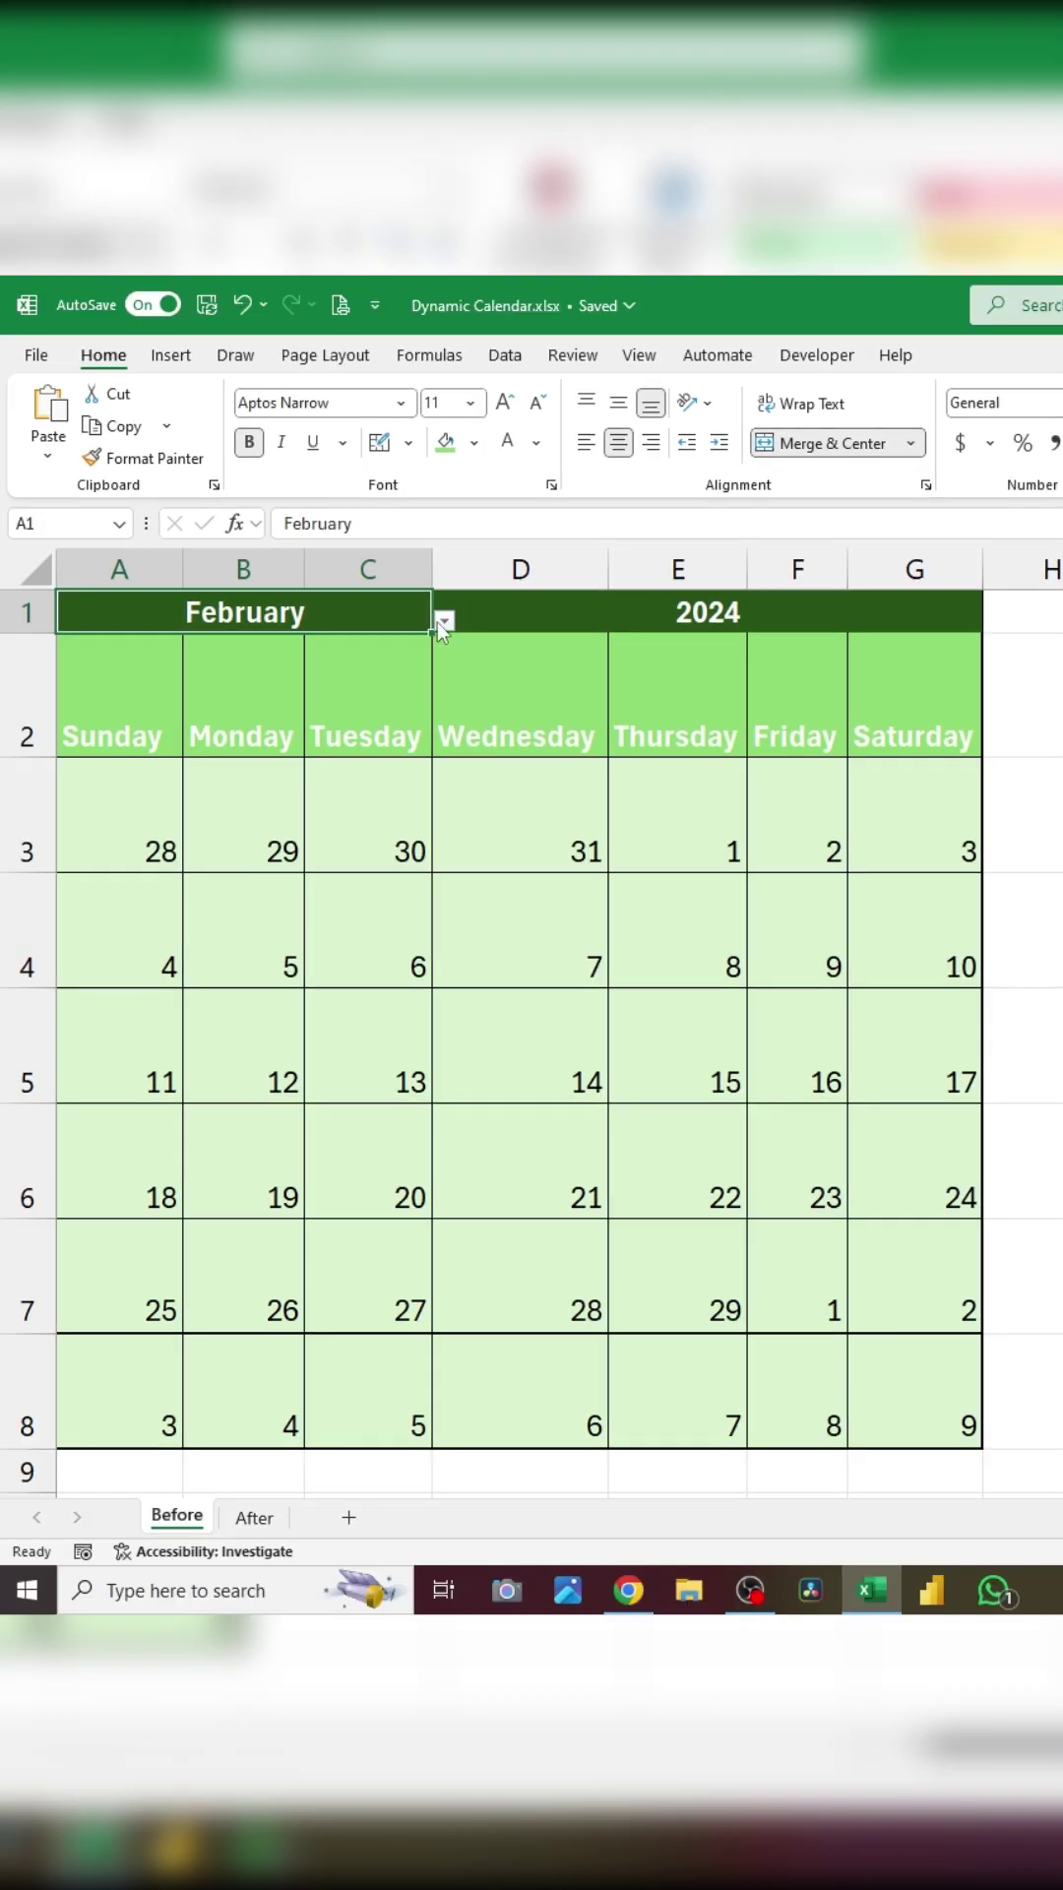
# Step: Choose July from the month dropdown in cell A1
pyautogui.click(443, 622)
pyautogui.click(281, 767)
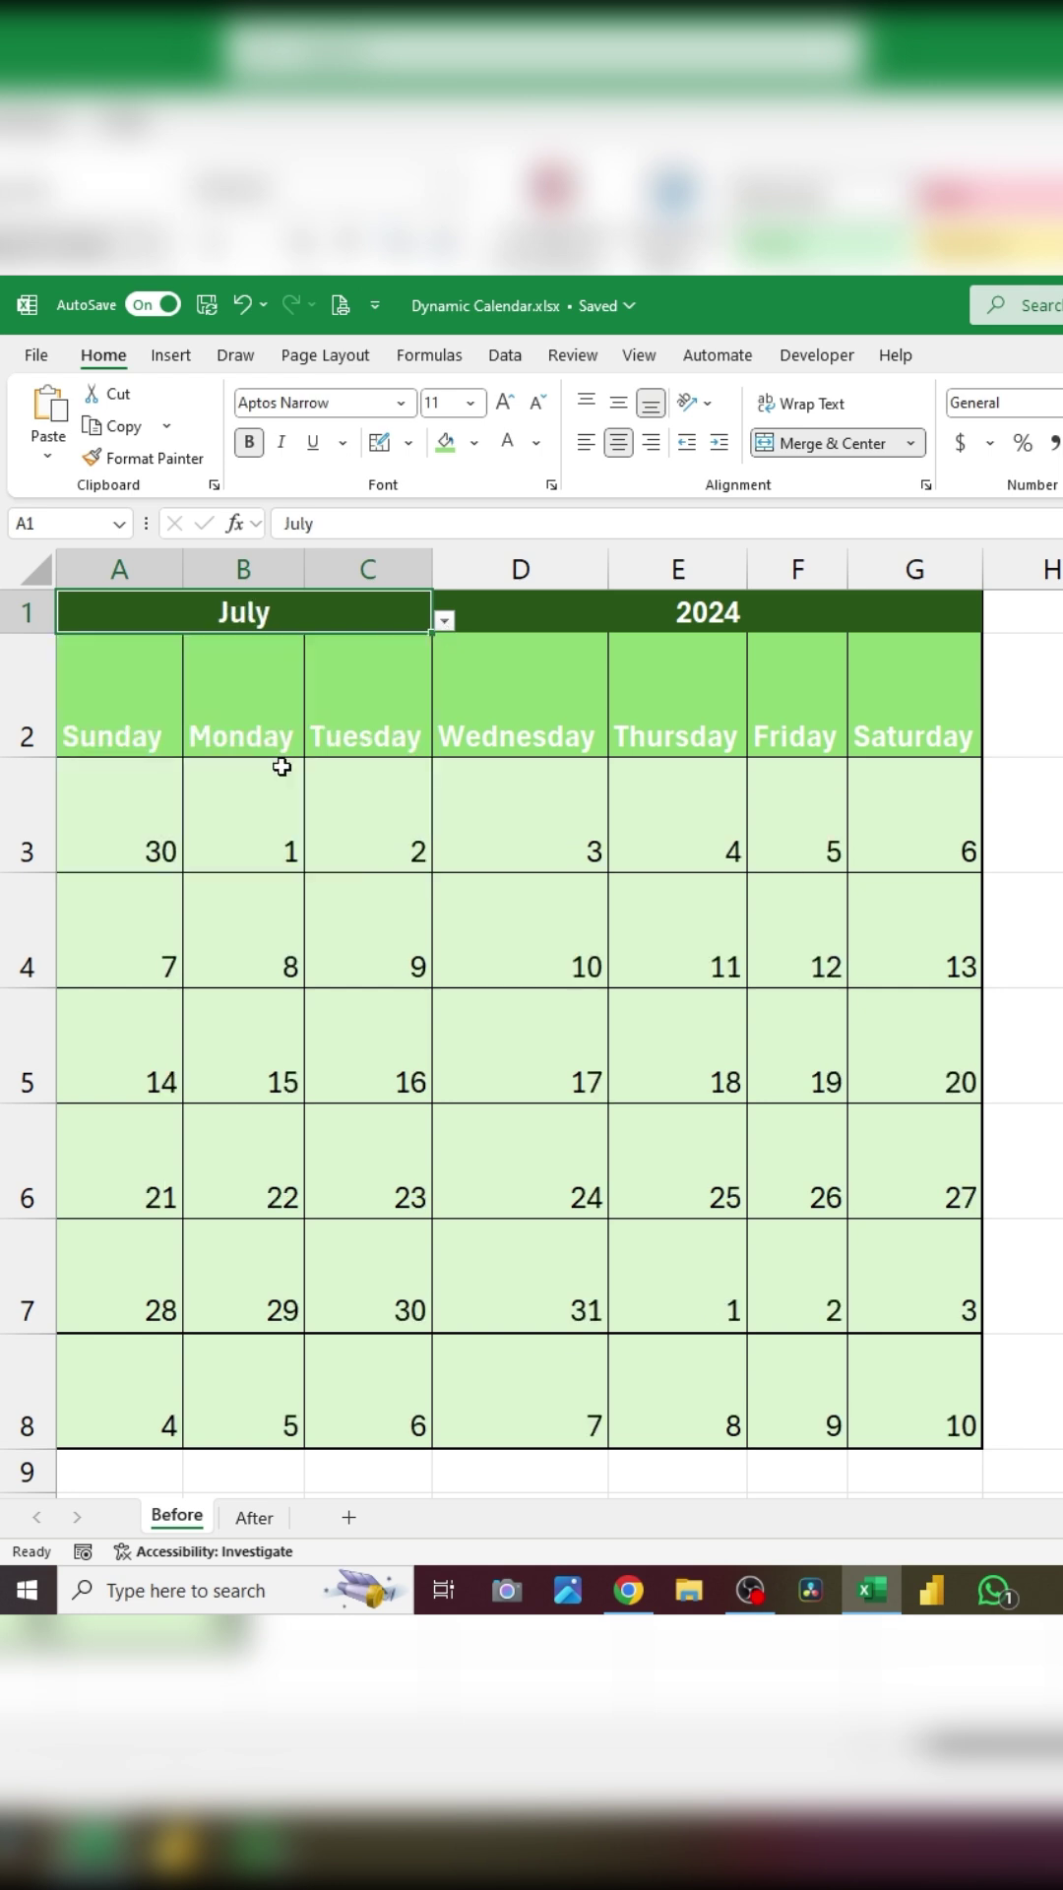